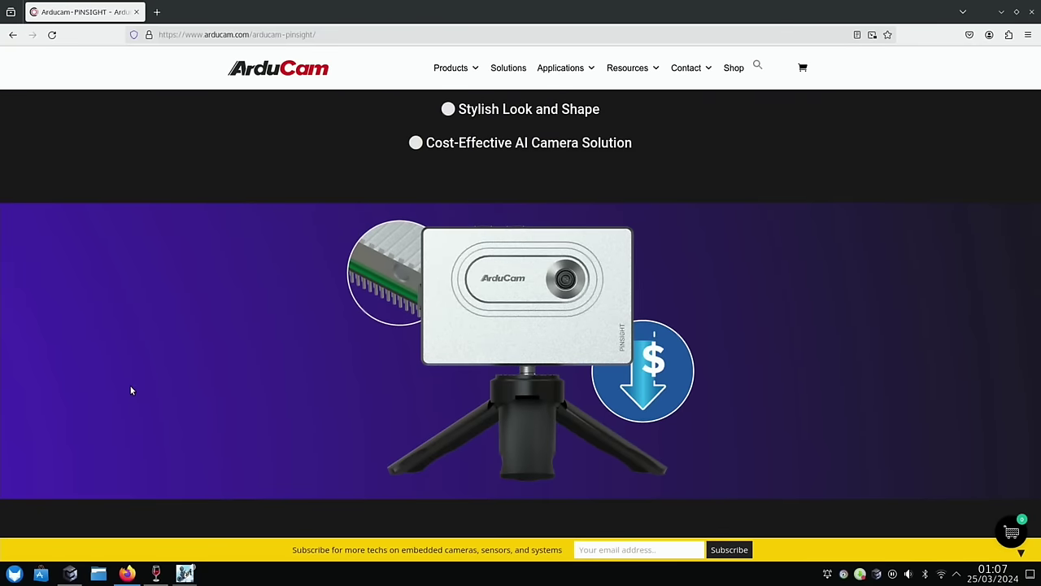
# Step: Review the Arducam PiNSIGHT product page, including its camera hub design, hardware-based encoding and AI detection examples
pyautogui.scroll(10, 130, 390)
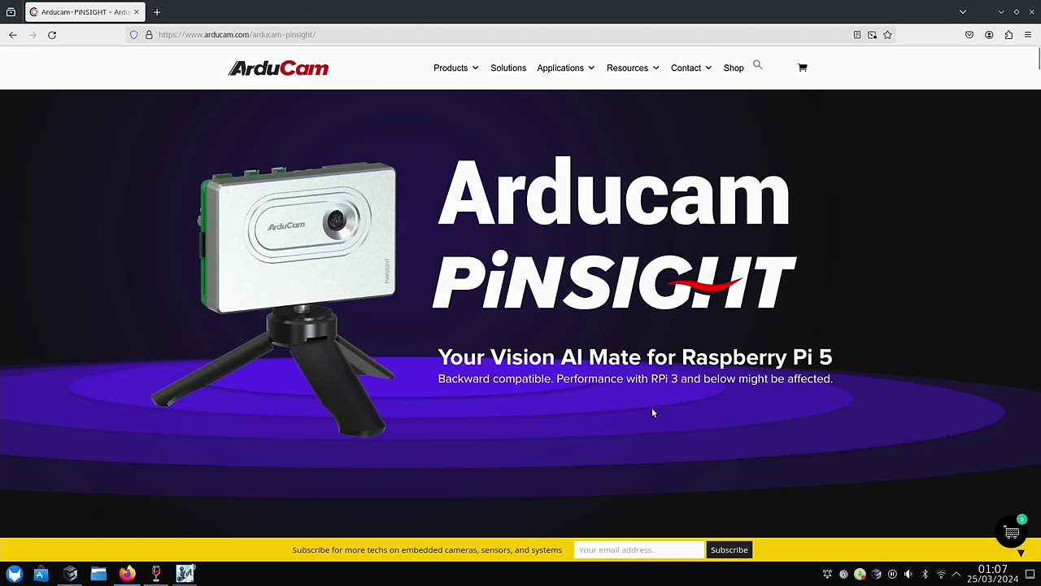
pyautogui.scroll(-5, 652, 412)
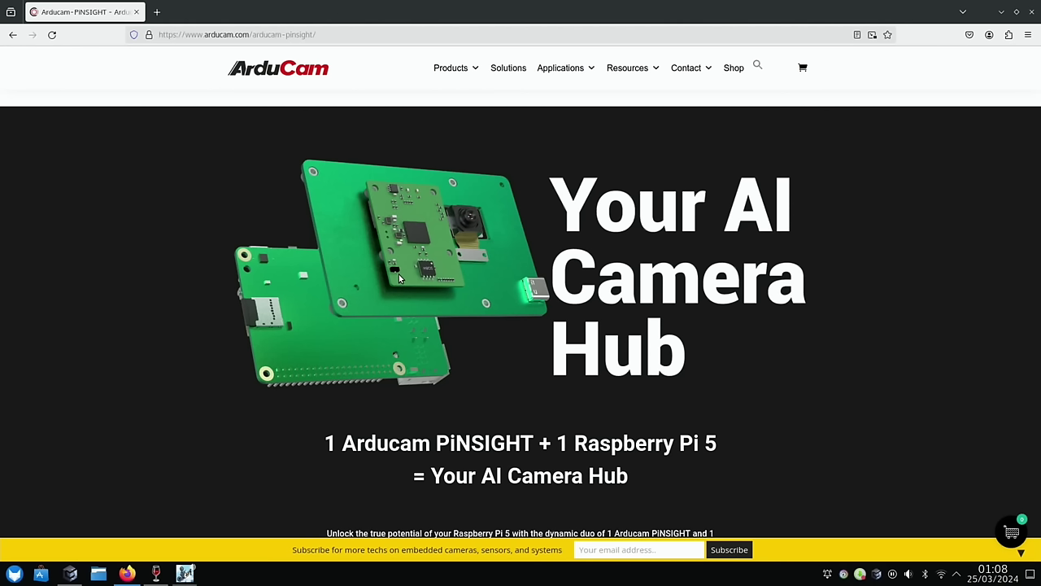
pyautogui.scroll(-15, 398, 278)
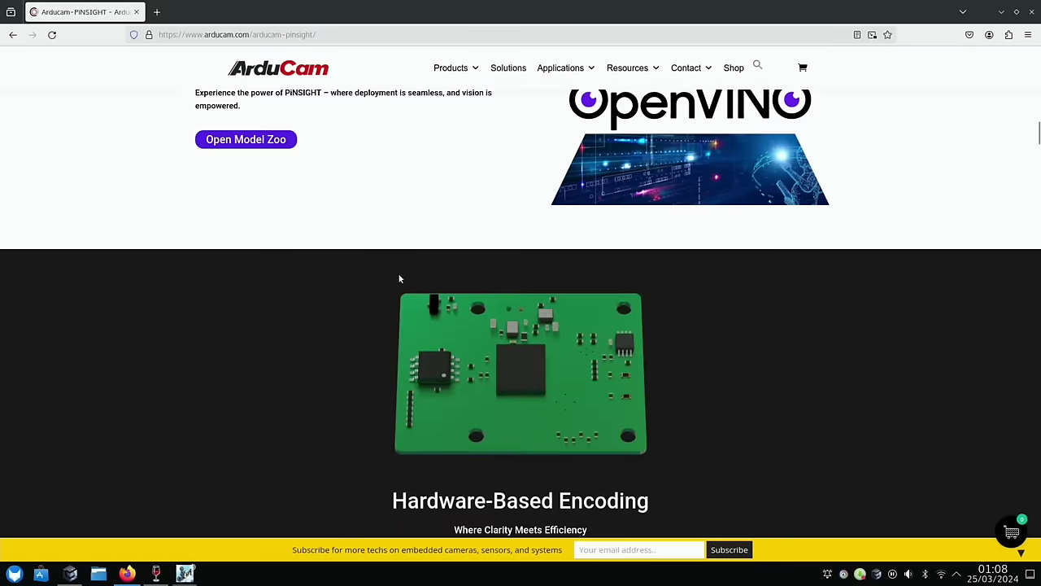
pyautogui.scroll(-1, 398, 278)
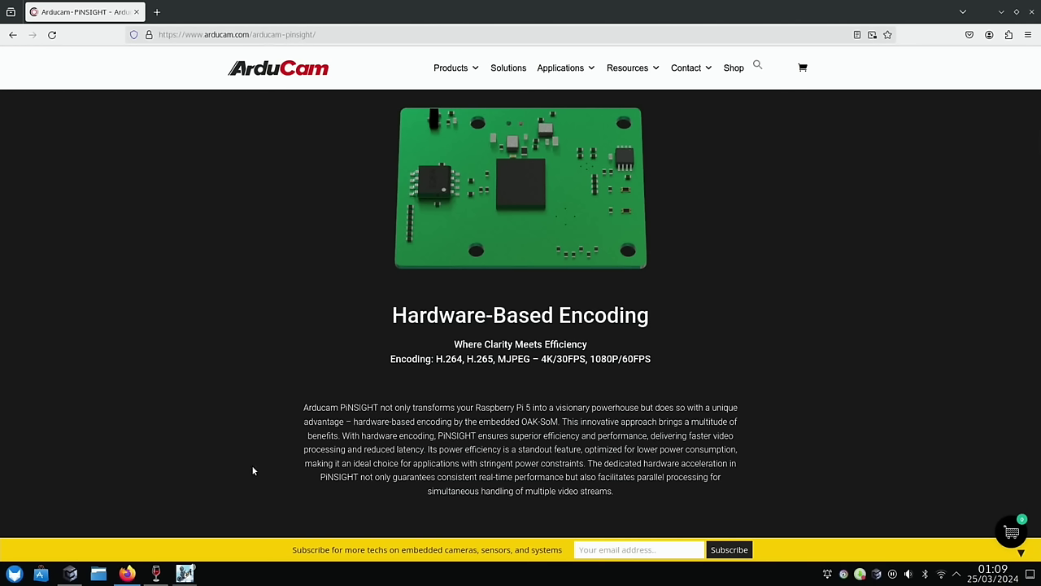
pyautogui.scroll(-10, 252, 470)
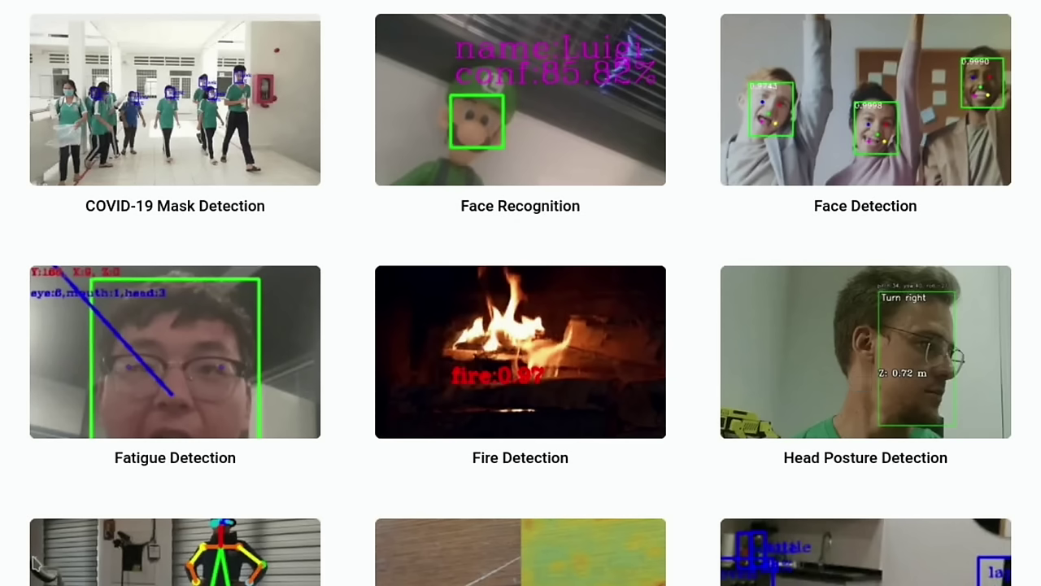
pyautogui.scroll(-5, 293, 384)
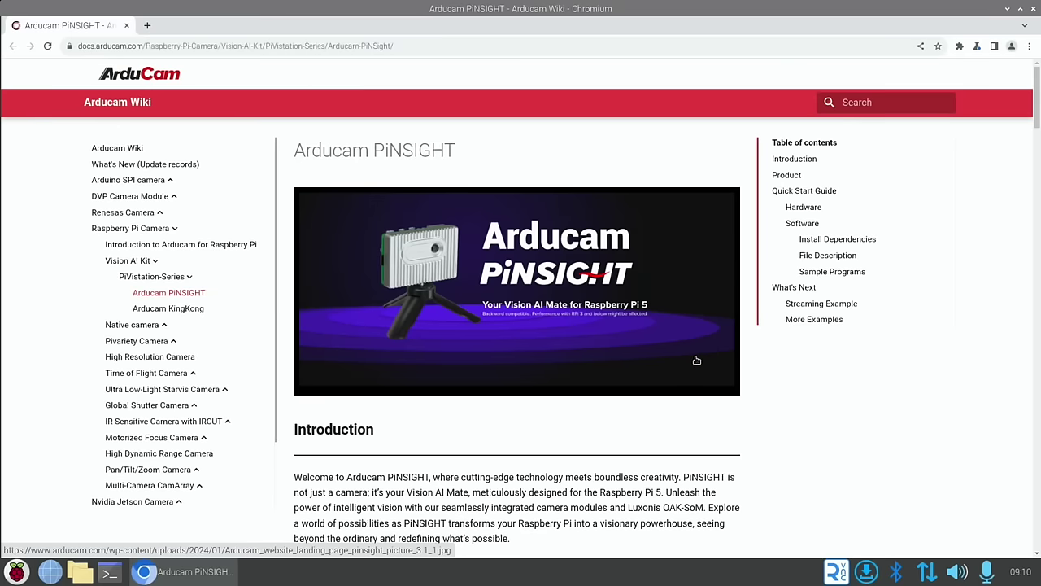
# Step: Copy the three PiNSIGHT Install Dependencies commands from the wiki and run them in a new terminal
pyautogui.scroll(-15, 697, 360)
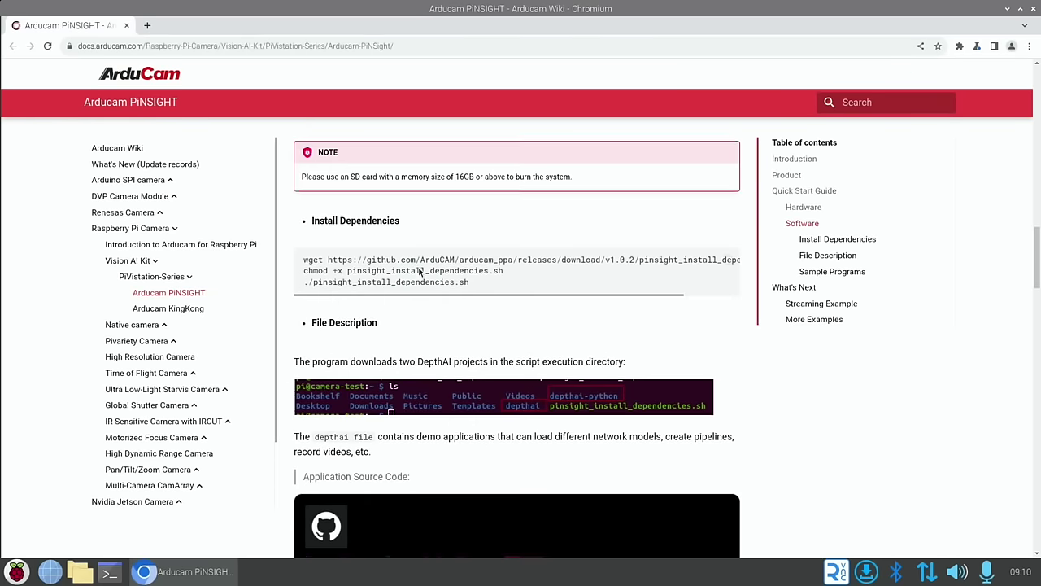
pyautogui.moveTo(303, 269); pyautogui.dragTo(467, 293)
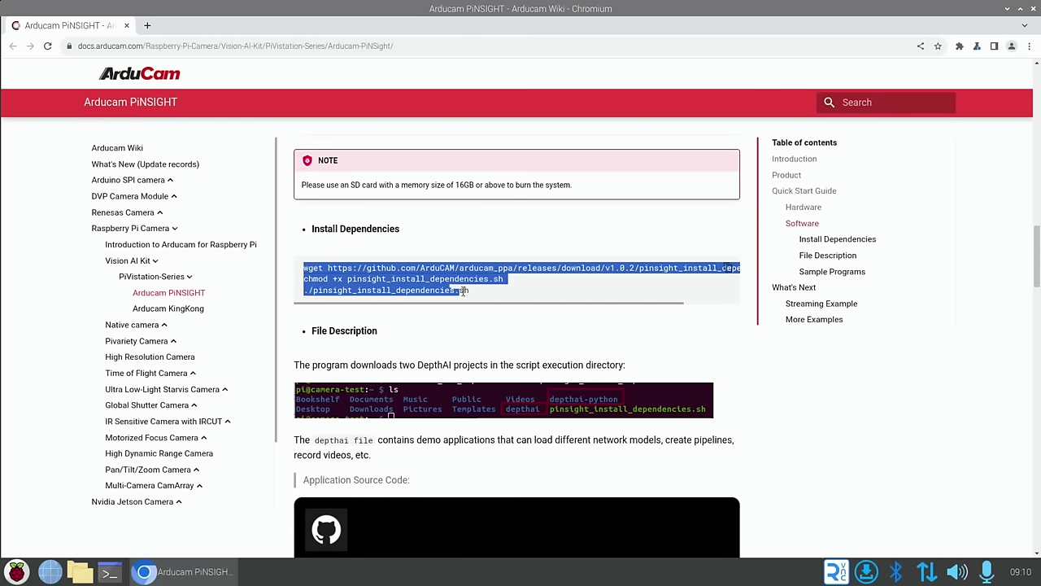
pyautogui.rightClick(424, 283)
pyautogui.click(438, 292)
pyautogui.hotkey('ctrl', 'alt', 't')
pyautogui.rightClick(232, 154)
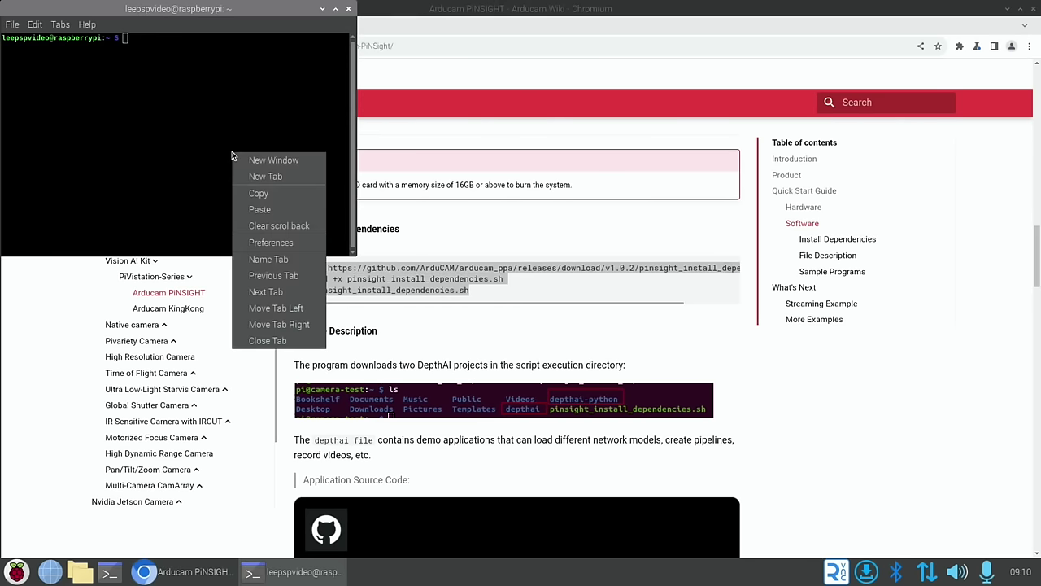
pyautogui.click(262, 212)
pyautogui.press('Return')
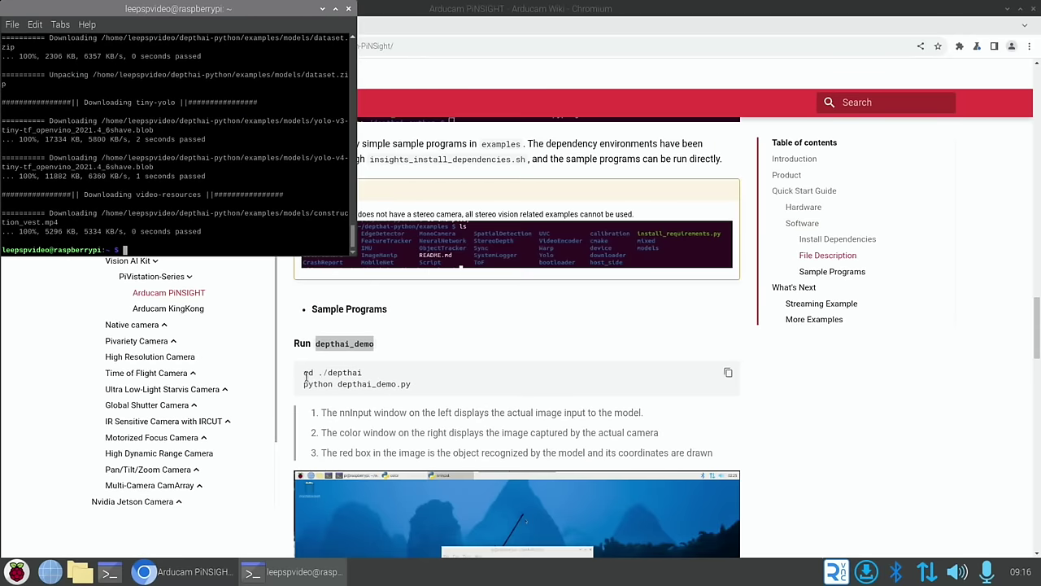
# Step: Copy the depthai_demo commands from the wiki's Sample Programs section and run them in the open terminal
pyautogui.click(728, 373)
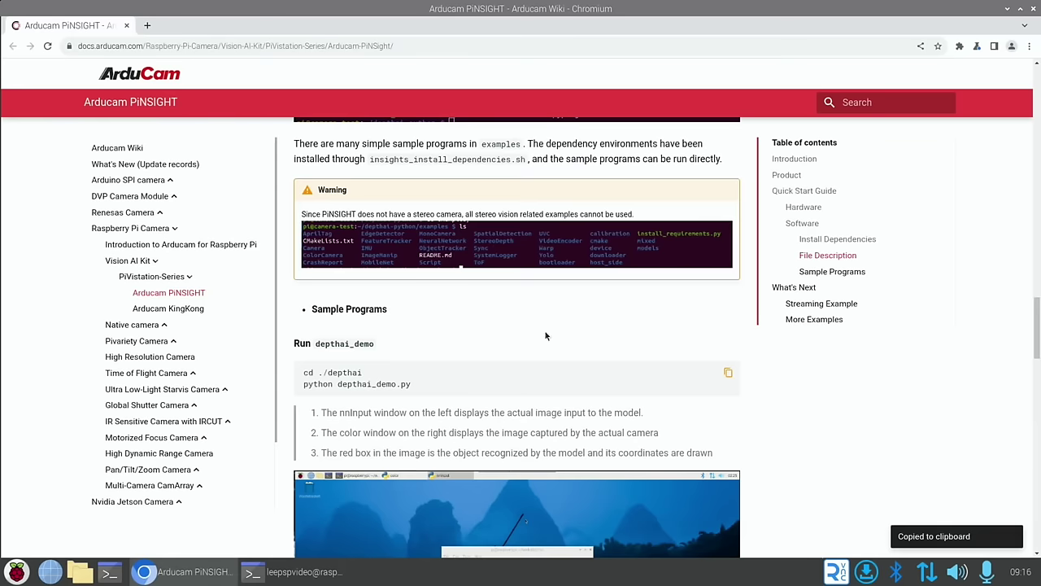
pyautogui.click(286, 567)
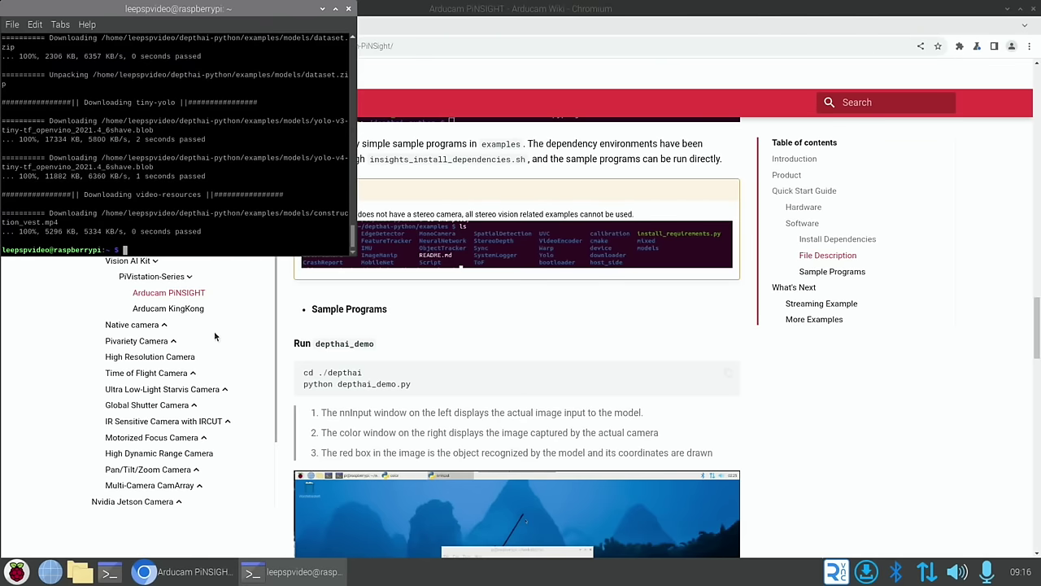
pyautogui.rightClick(147, 249)
pyautogui.click(174, 304)
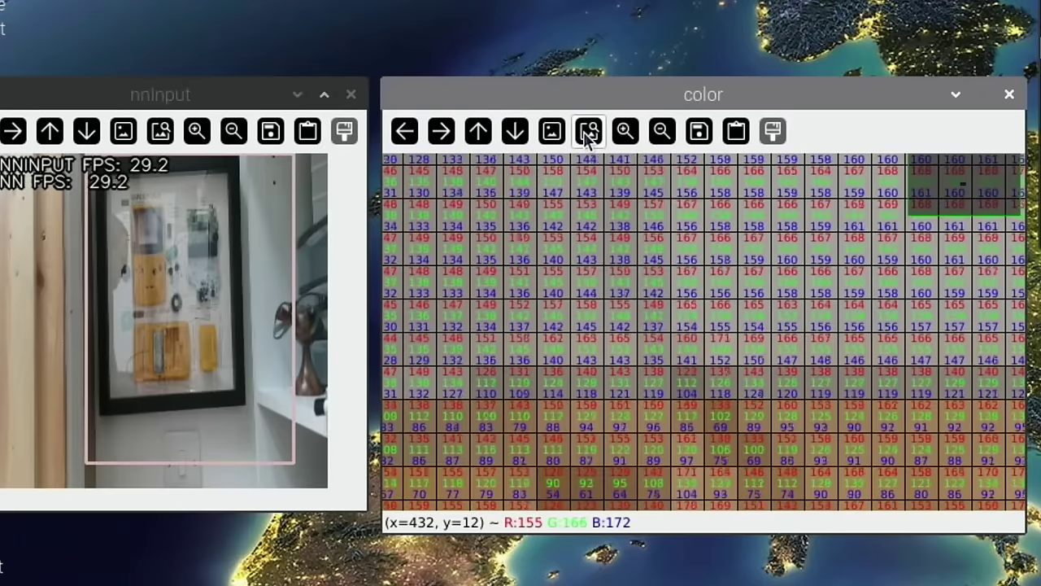
# Step: Reset the color preview to its original size and magnify the framed handheld console in the camera image
pyautogui.click(553, 133)
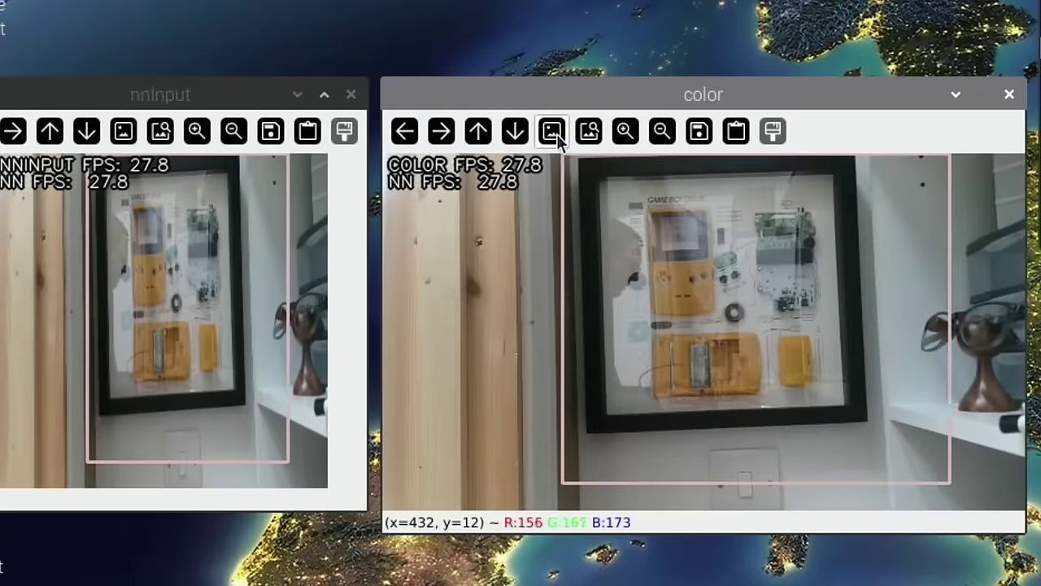
pyautogui.click(626, 132)
pyautogui.click(626, 133)
pyautogui.click(626, 133)
pyautogui.click(626, 132)
pyautogui.click(626, 132)
pyautogui.click(626, 132)
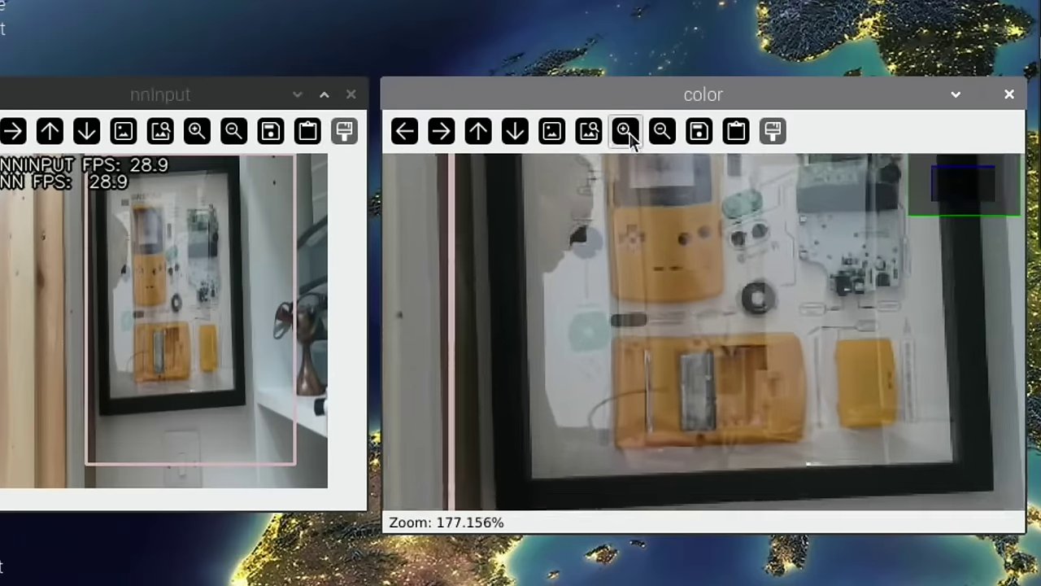
pyautogui.click(627, 133)
pyautogui.click(627, 133)
# Step: Pan the magnified color preview upward, then zoom its image out one level
pyautogui.click(478, 132)
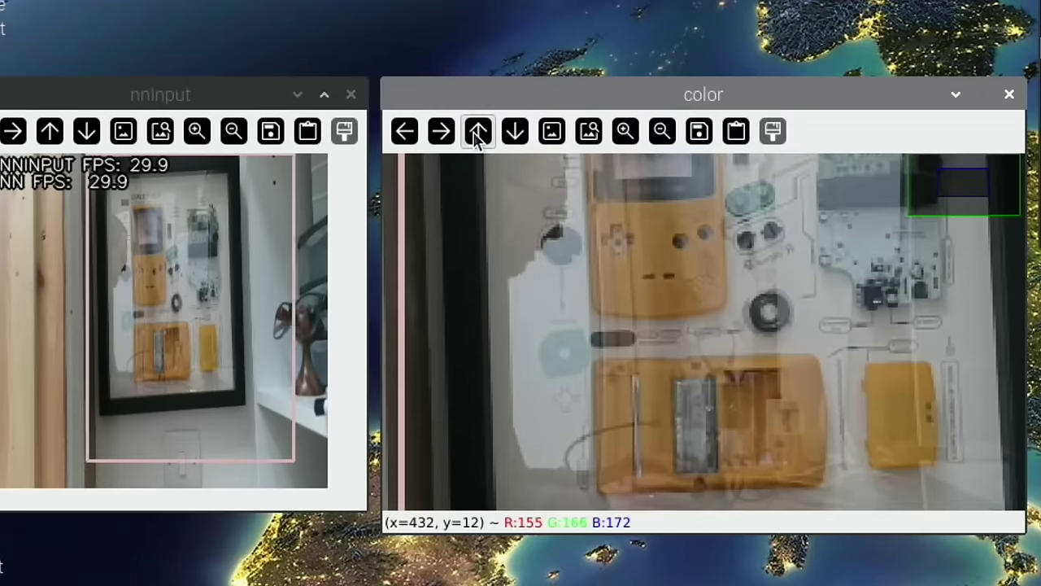
pyautogui.click(477, 133)
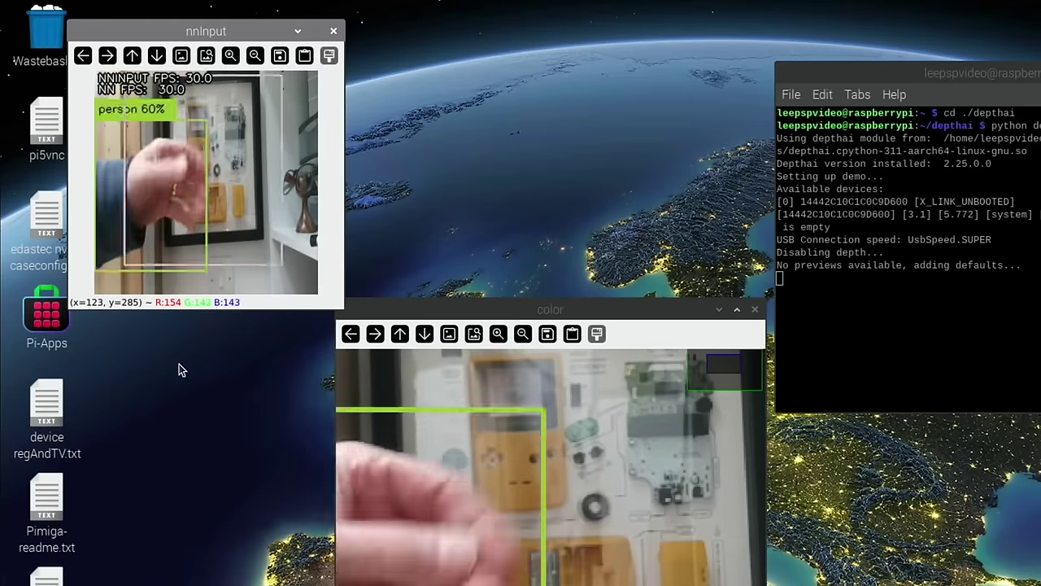
pyautogui.click(522, 333)
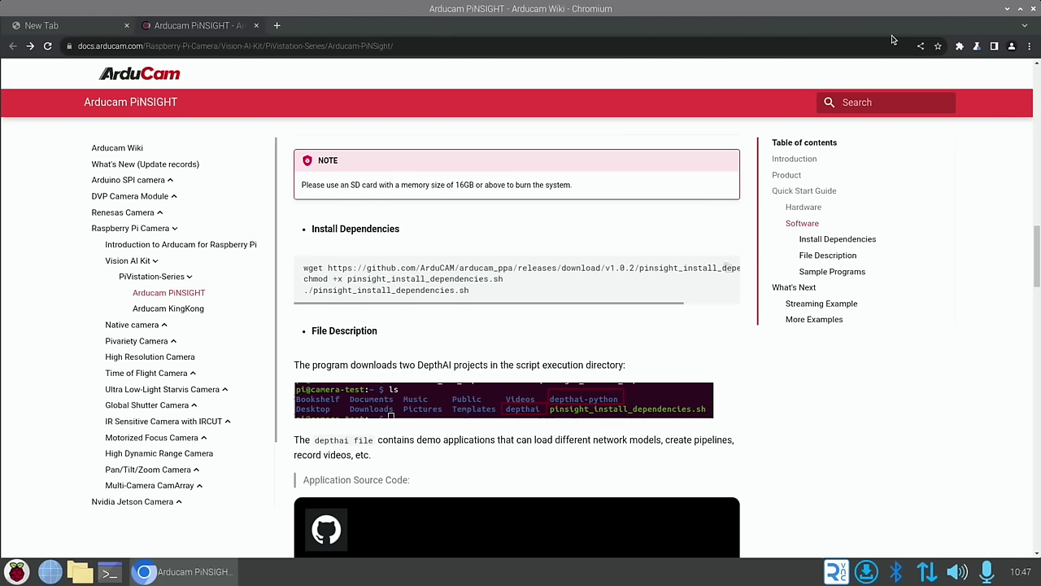
# Step: Minimise the browser and launch the Geany Programmer's Editor
pyautogui.click(1008, 9)
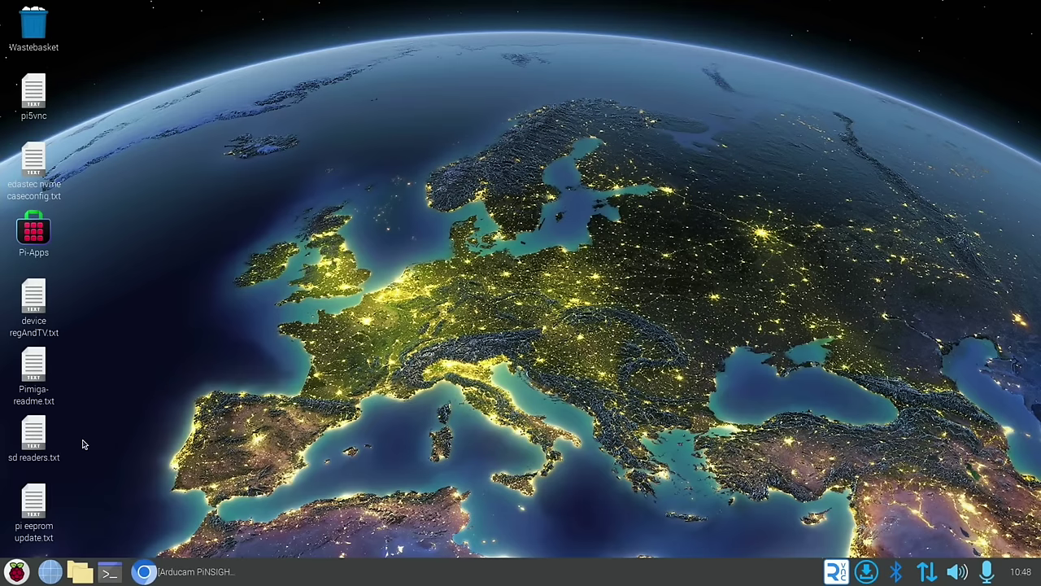
pyautogui.click(17, 573)
pyautogui.write('gean')
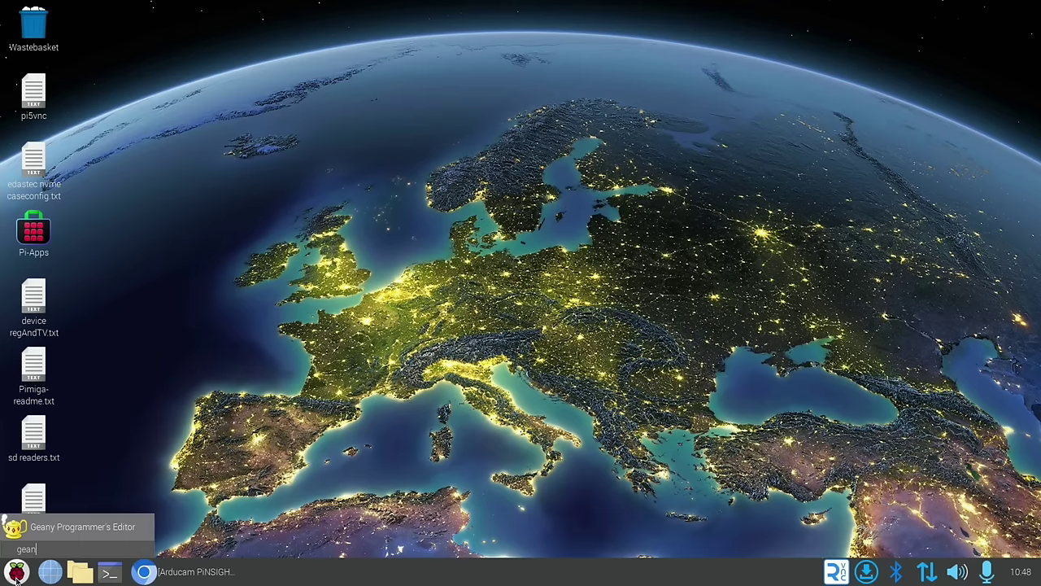
pyautogui.press('Return')
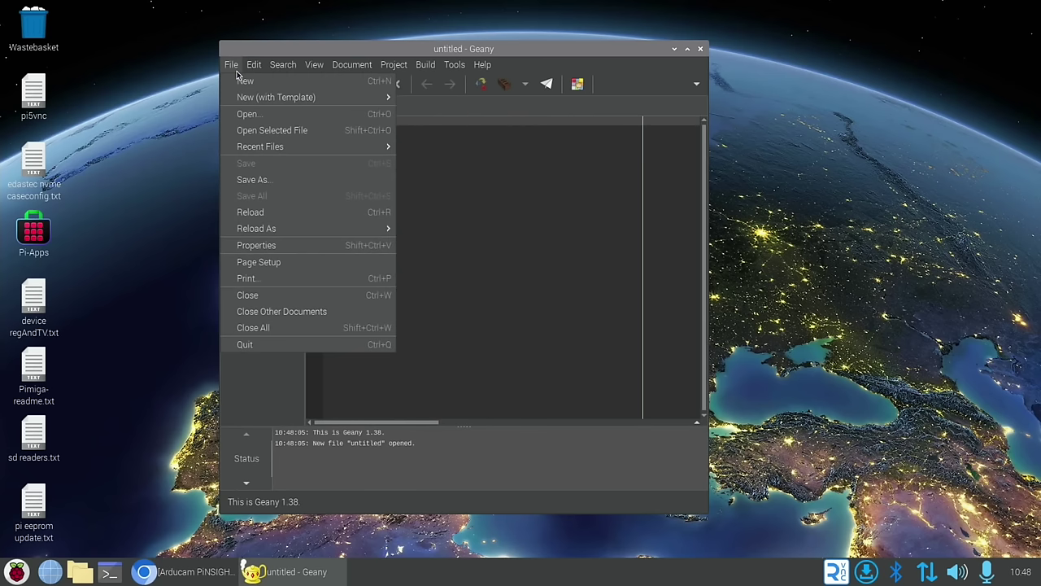
# Step: Open camera_preview.py from the home folder's depthai-python/examples/Camera directory and execute the script
pyautogui.click(246, 114)
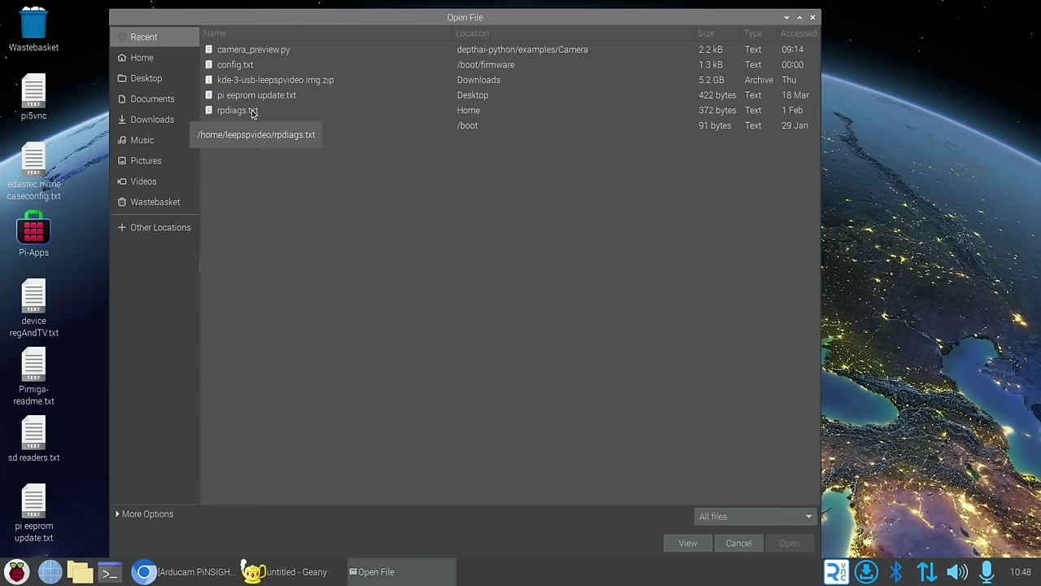
pyautogui.click(142, 59)
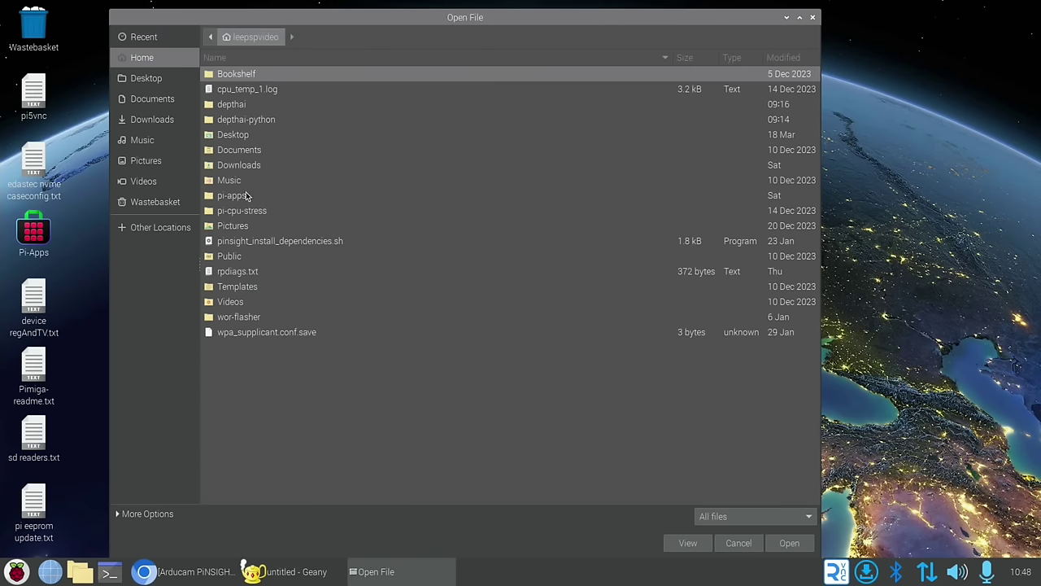
pyautogui.doubleClick(246, 121)
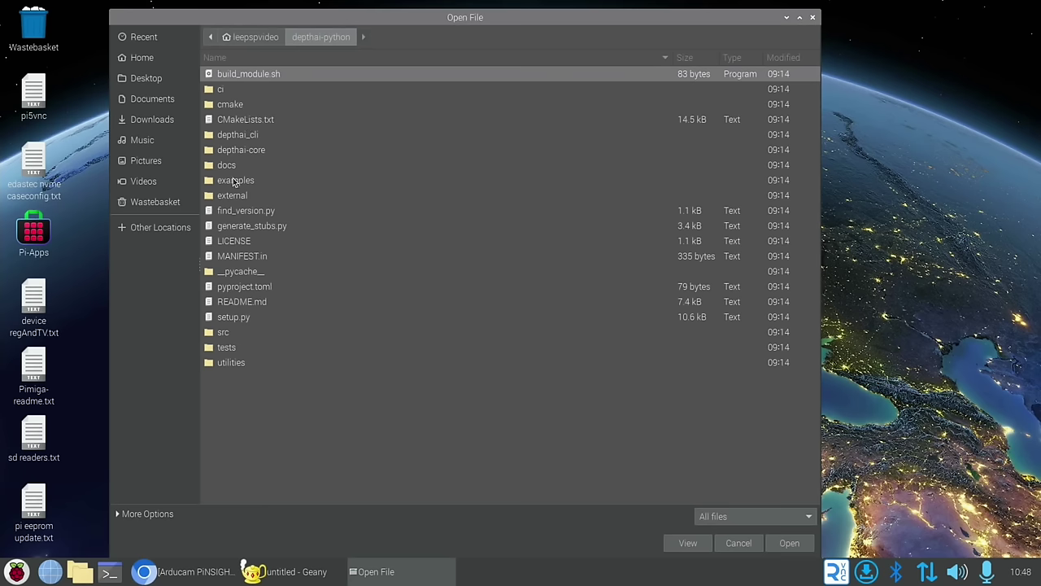
pyautogui.doubleClick(235, 180)
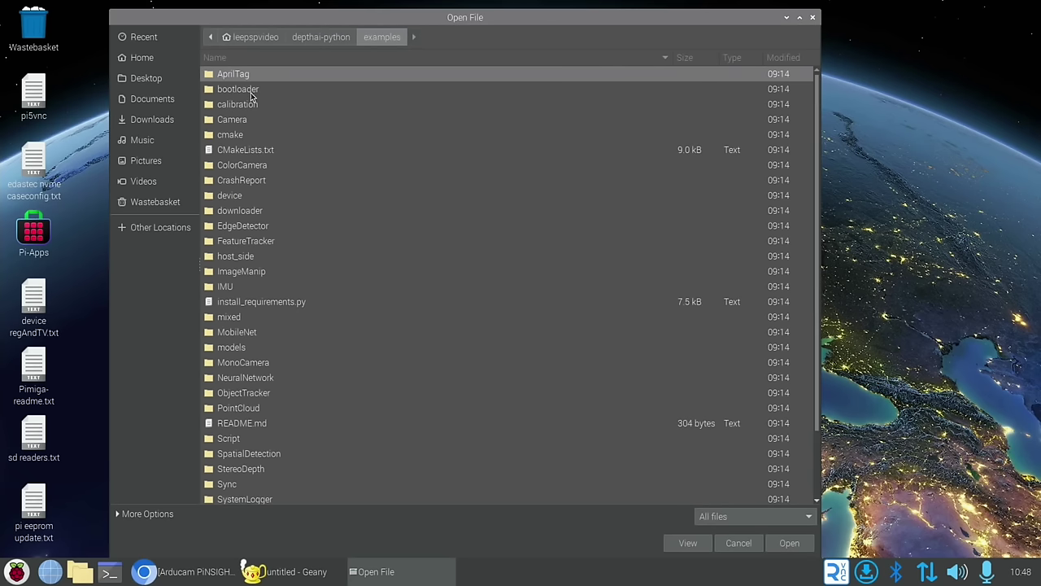
pyautogui.doubleClick(234, 119)
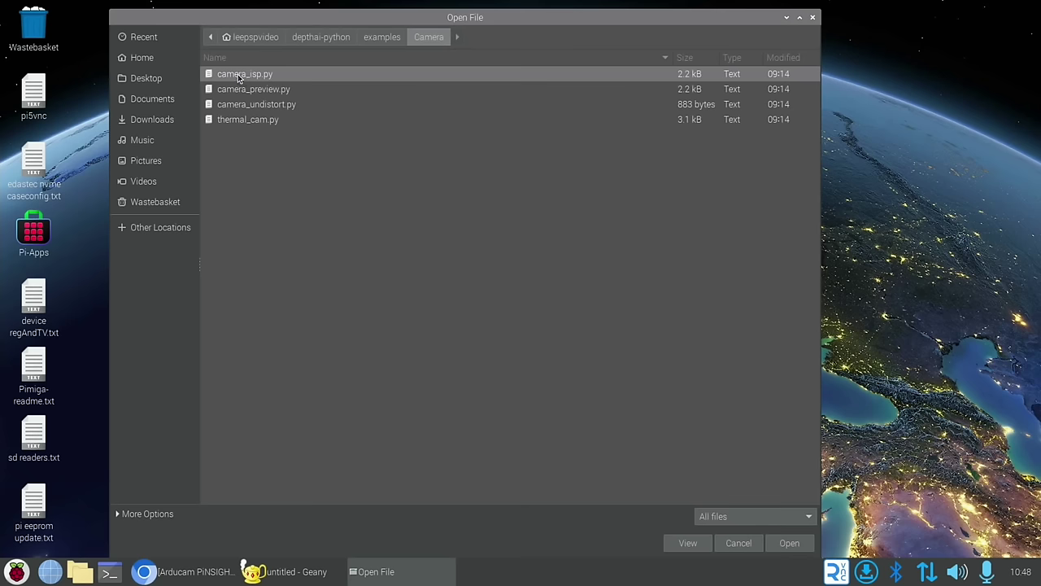
pyautogui.doubleClick(236, 90)
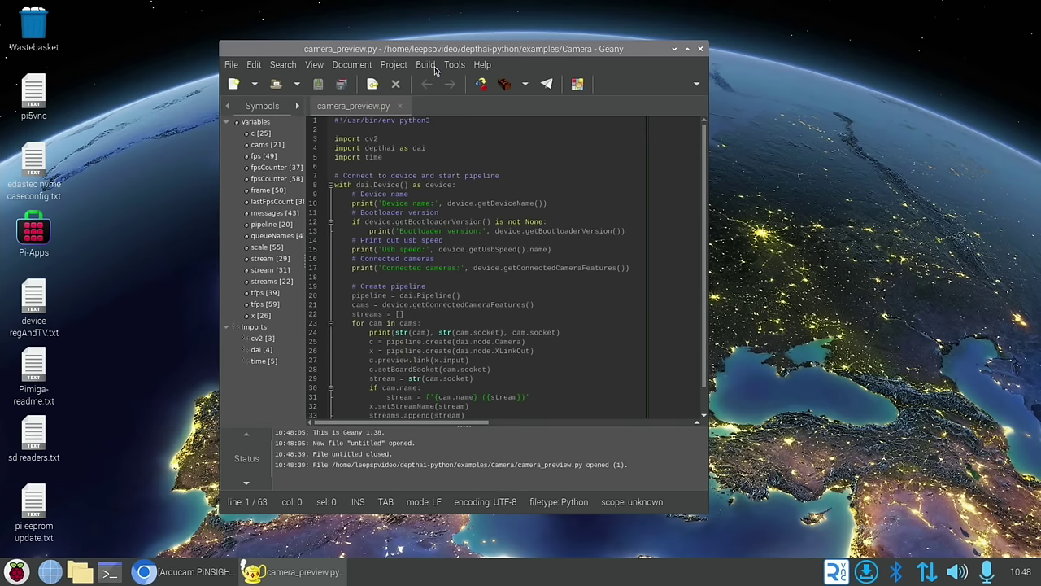
pyautogui.click(548, 85)
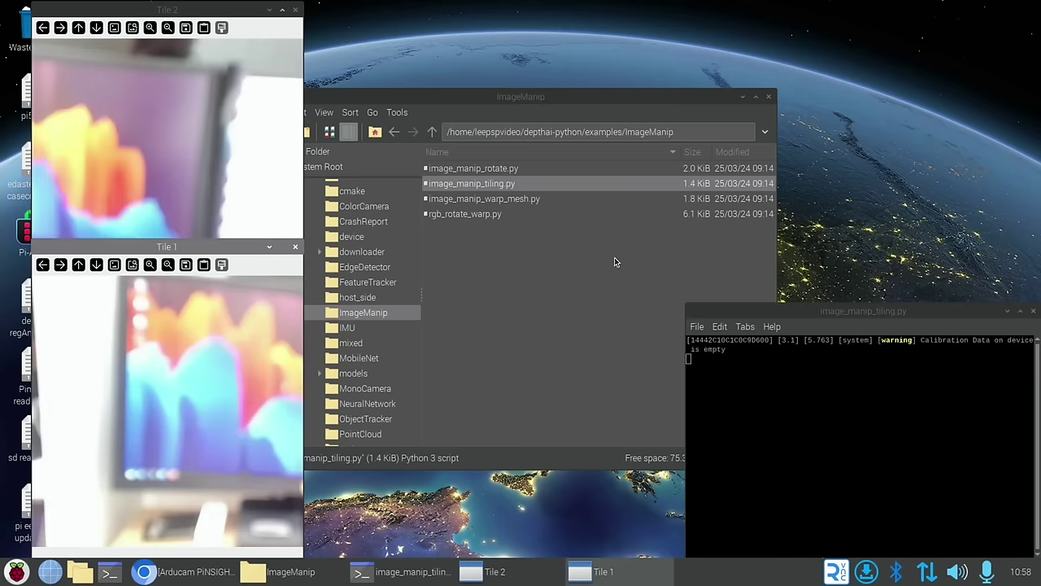
# Step: Inspect the Tile 1 preview by moving its window off Tile 2 and magnifying its image to 177.156%
pyautogui.moveTo(142, 253); pyautogui.dragTo(430, 189)
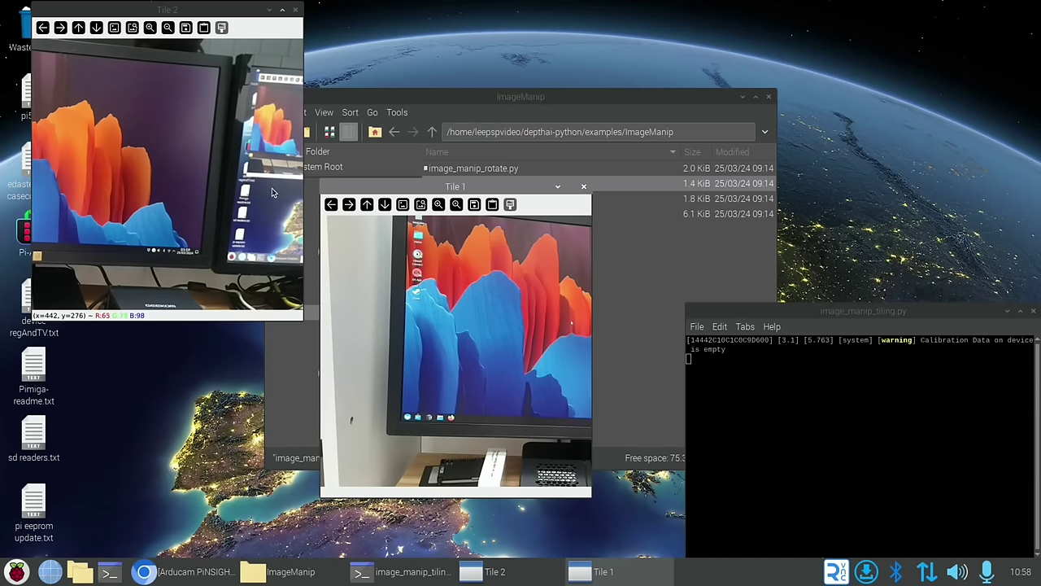
pyautogui.click(438, 204)
pyautogui.click(438, 204)
pyautogui.click(437, 204)
pyautogui.click(438, 204)
pyautogui.click(438, 204)
pyautogui.click(437, 204)
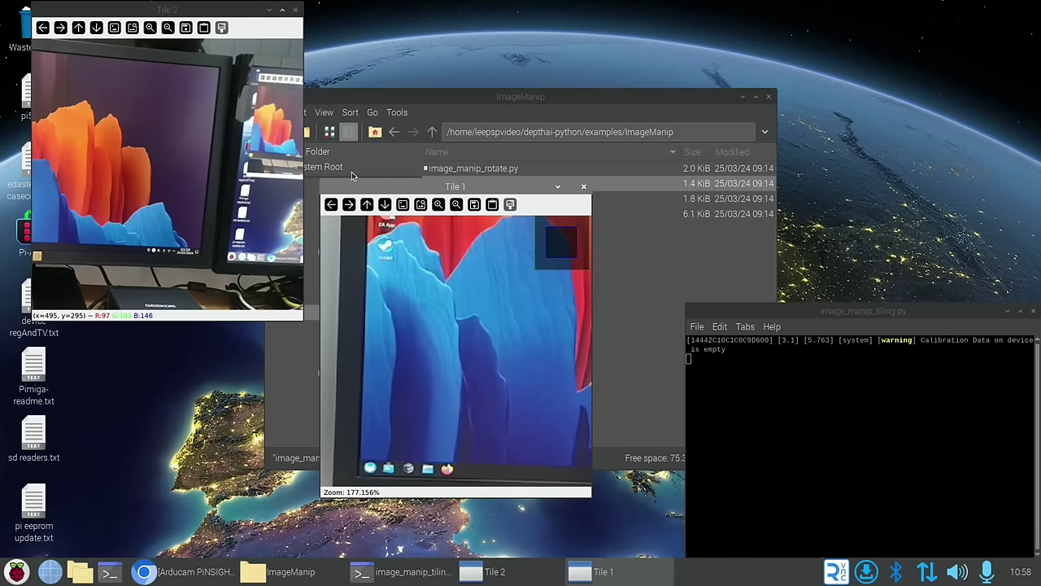
pyautogui.moveTo(365, 191); pyautogui.dragTo(213, 235)
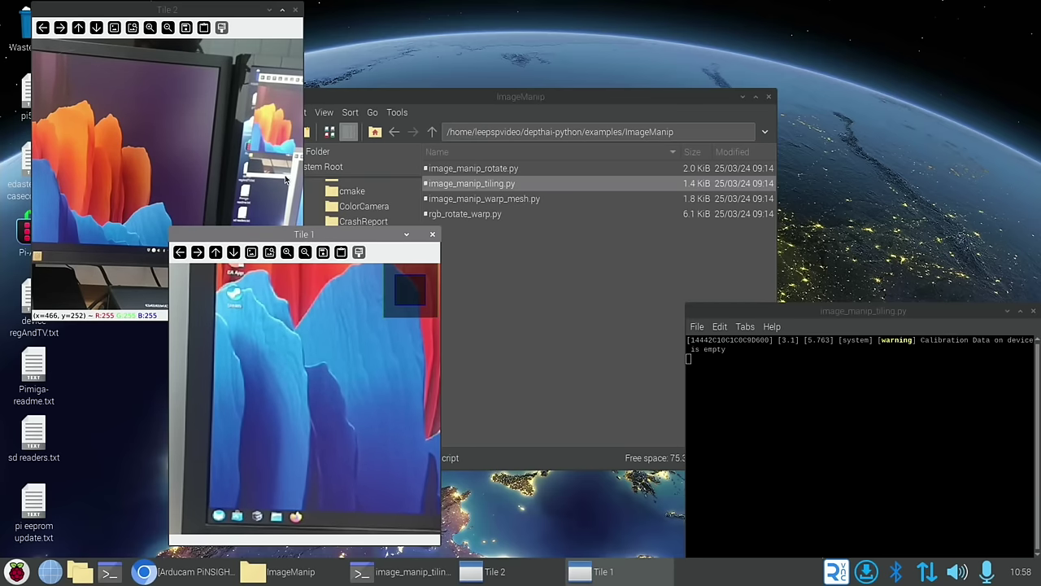
pyautogui.moveTo(332, 236); pyautogui.dragTo(299, 149)
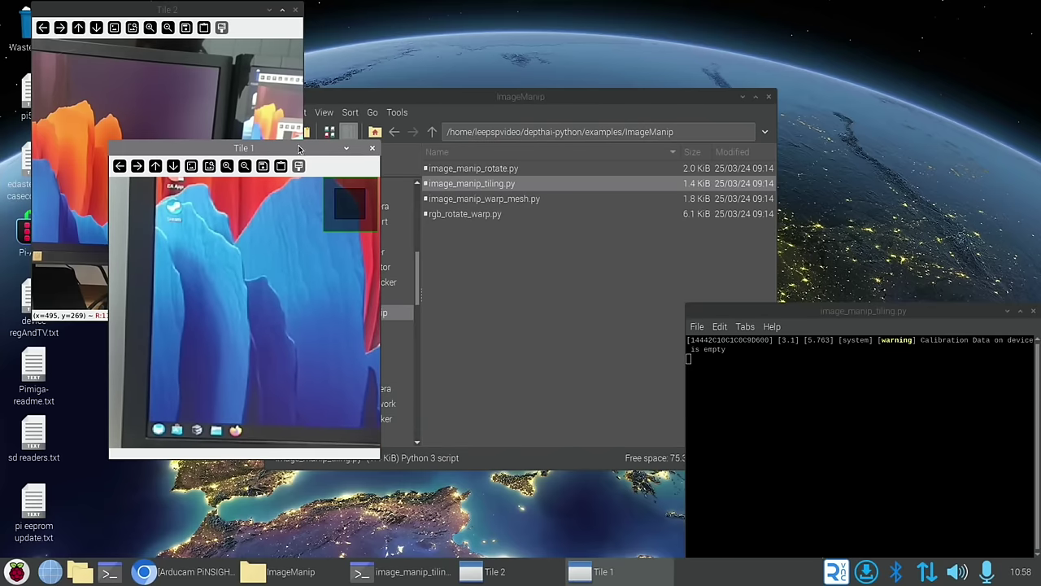
# Step: Close the running tiling script and execute image_manip_warp_mesh.py in a terminal, placing Warped preview 2 beside Warped preview 1
pyautogui.click(1031, 311)
pyautogui.doubleClick(514, 201)
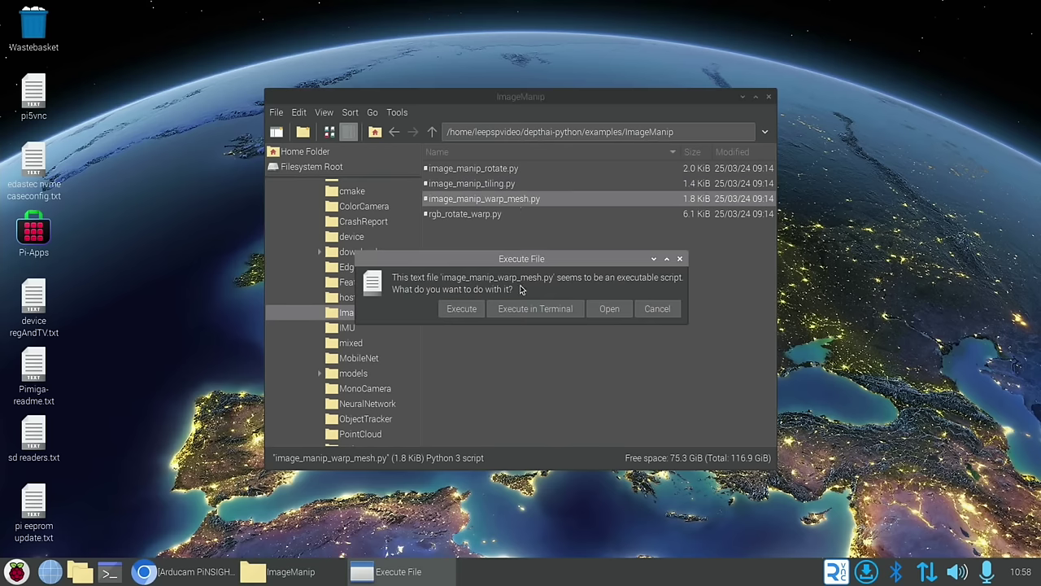
pyautogui.click(522, 309)
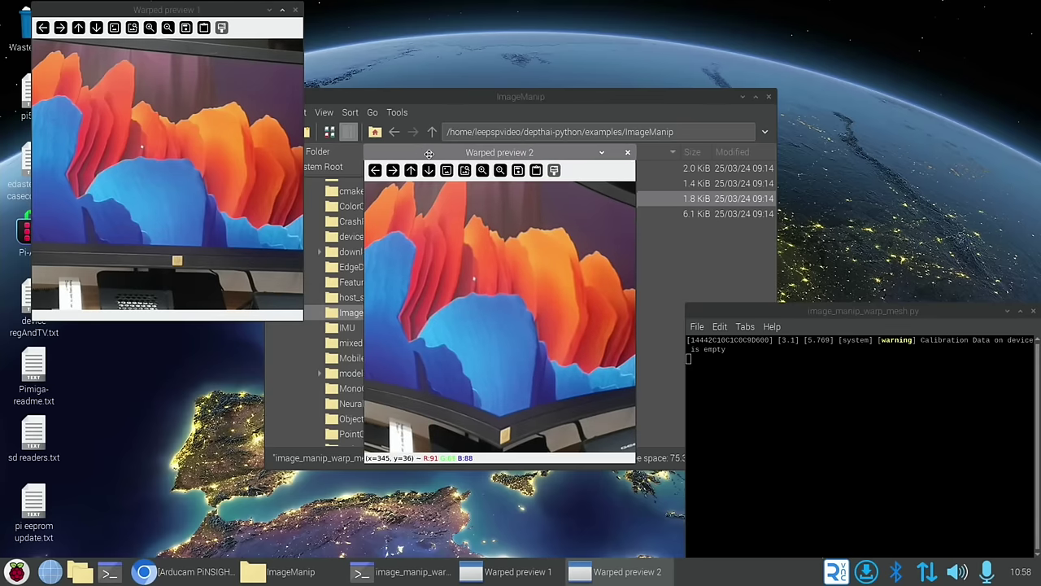
pyautogui.moveTo(433, 139); pyautogui.dragTo(435, 123)
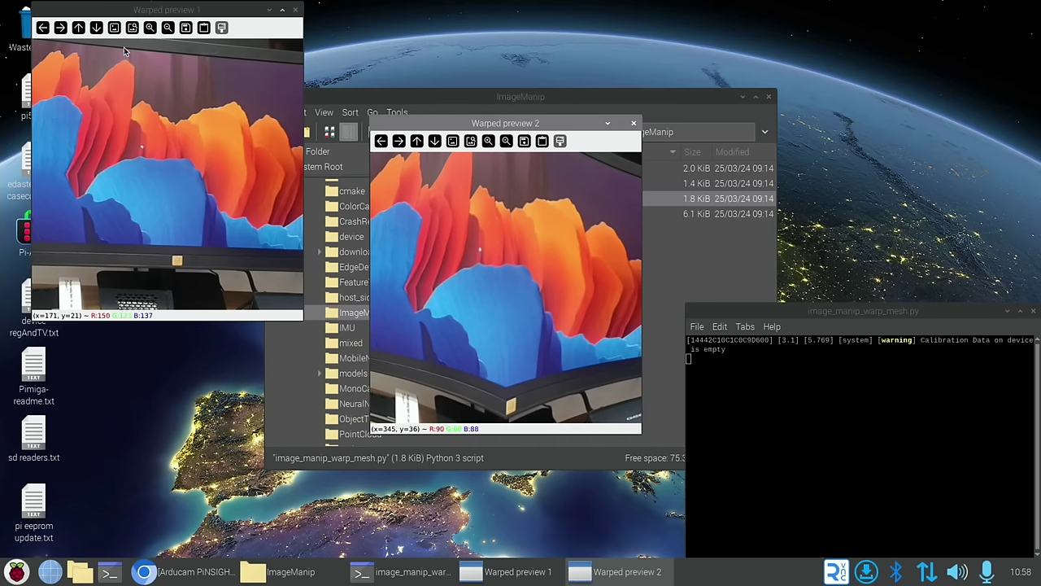
# Step: Quit the running warp mesh previews and execute rgb_rotate_warp.py from the ImageManip folder in a terminal
pyautogui.click(162, 31)
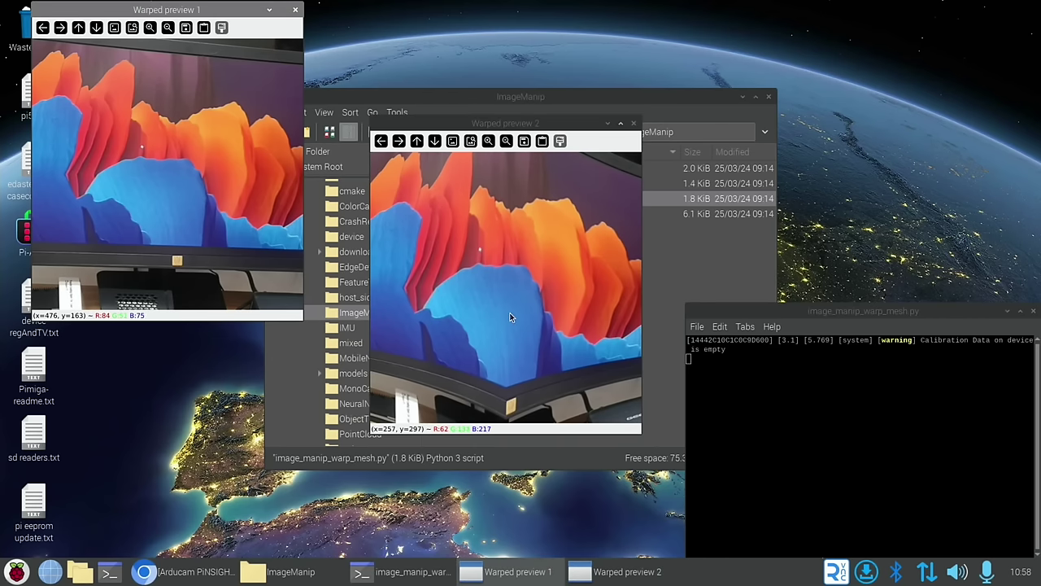
pyautogui.press('q')
pyautogui.doubleClick(495, 214)
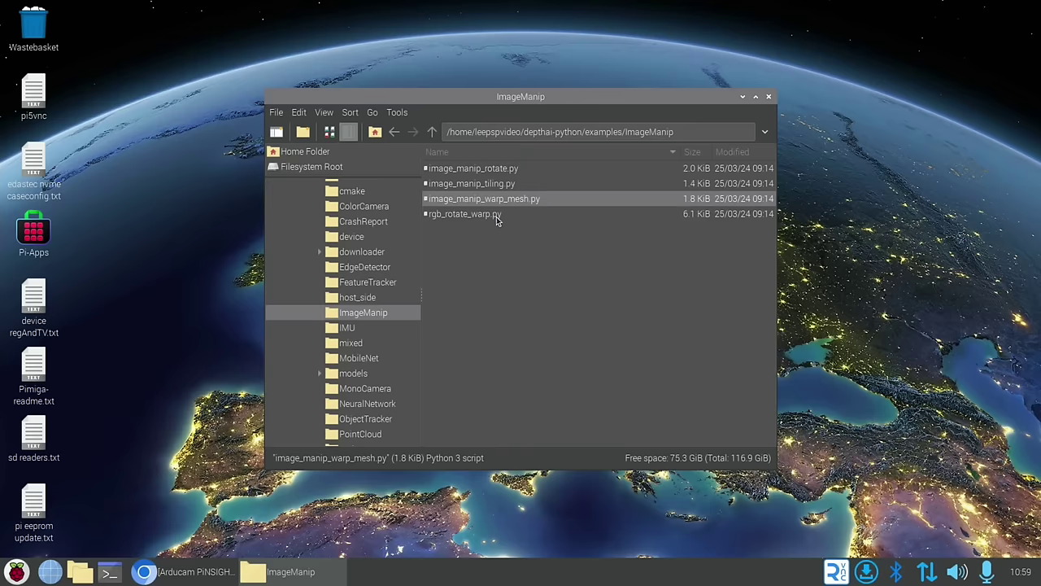
pyautogui.click(512, 307)
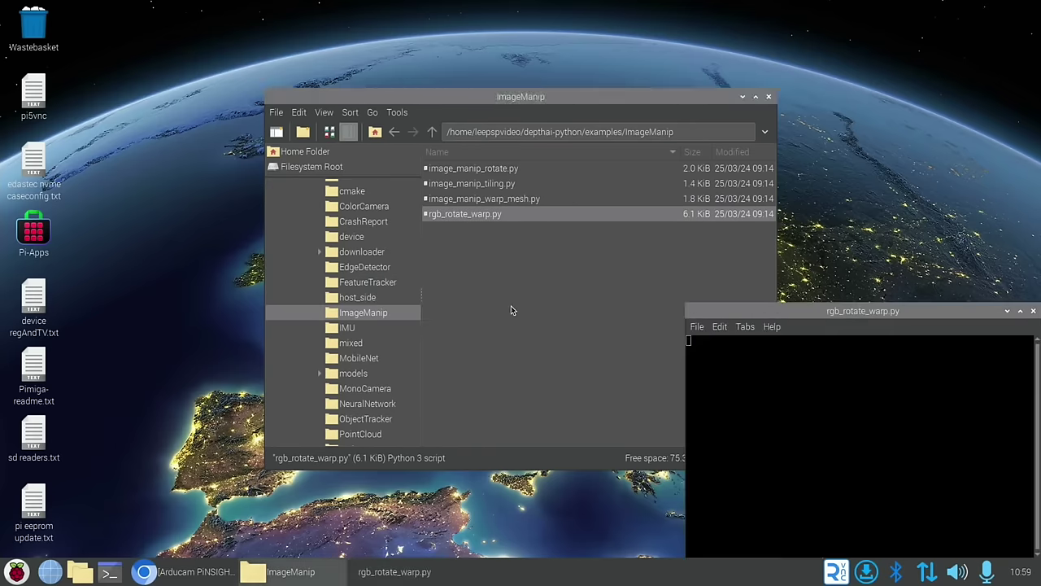
# Step: Quit the running rgb_rotate_warp.py script, return to the parent examples folder and open its NeuralNetwork folder
pyautogui.press('q')
pyautogui.click(432, 131)
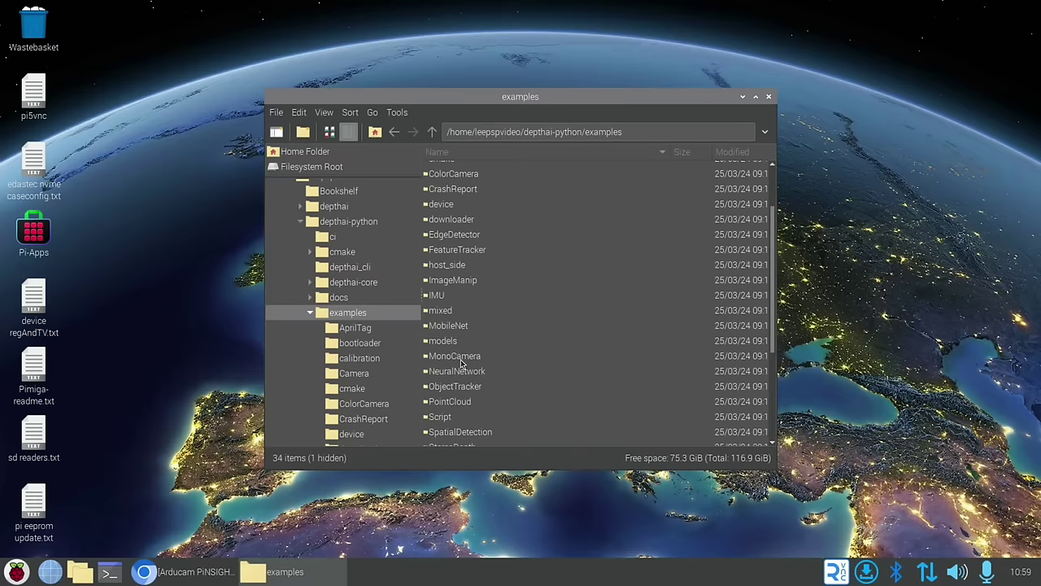
pyautogui.doubleClick(454, 371)
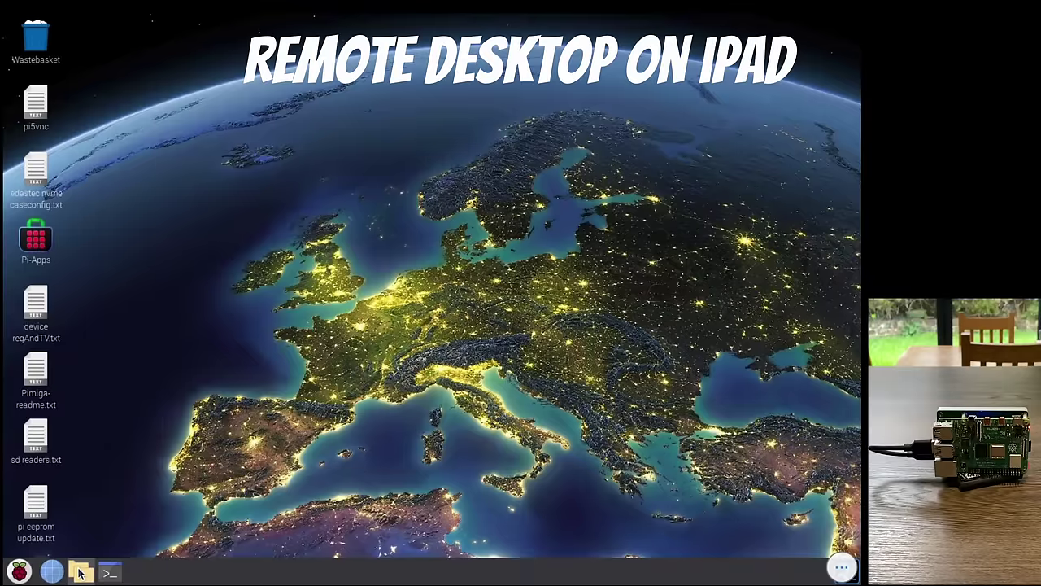
# Step: Browse from the home folder to depthai-python/examples/Yolo in the file manager and execute tiny_yolo.py without a terminal
pyautogui.click(79, 572)
pyautogui.click(79, 572)
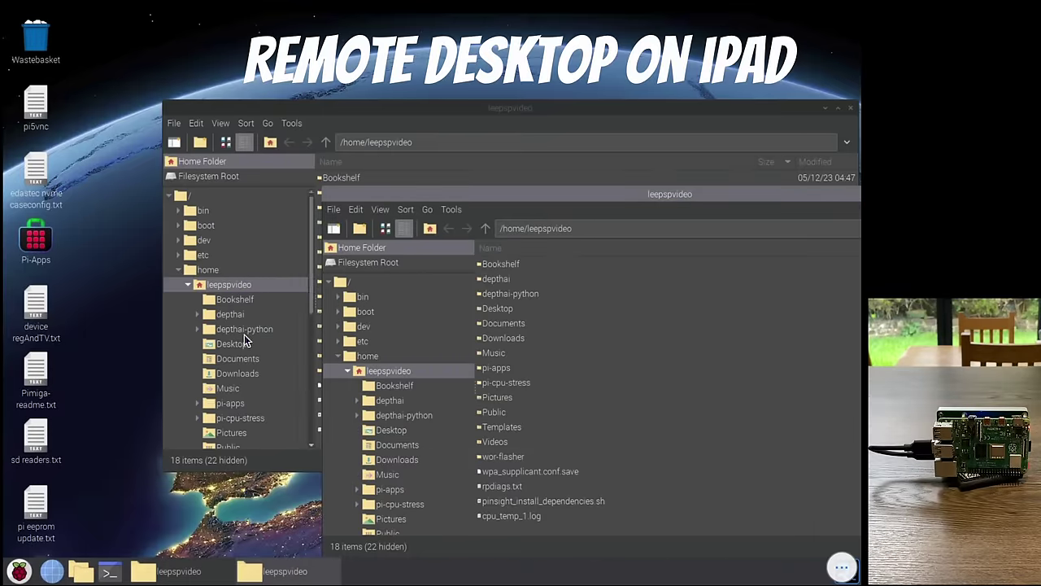
pyautogui.click(244, 333)
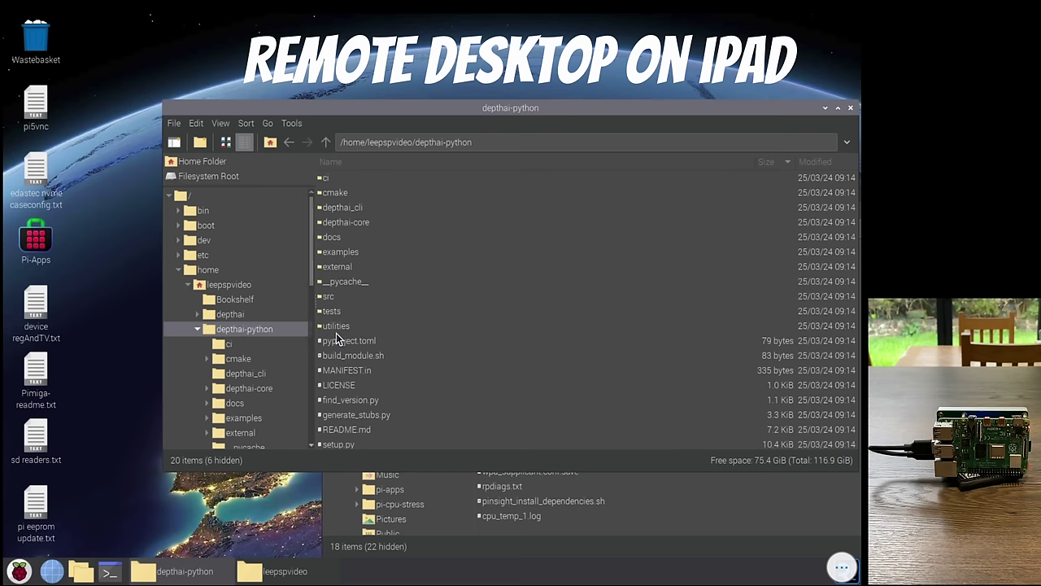
pyautogui.doubleClick(337, 253)
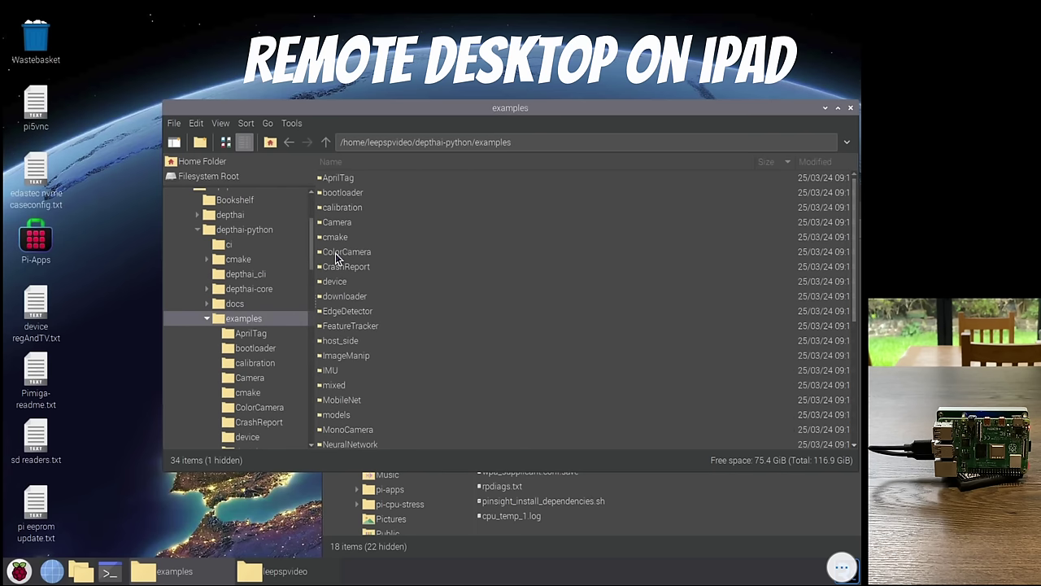
pyautogui.scroll(-5, 409, 314)
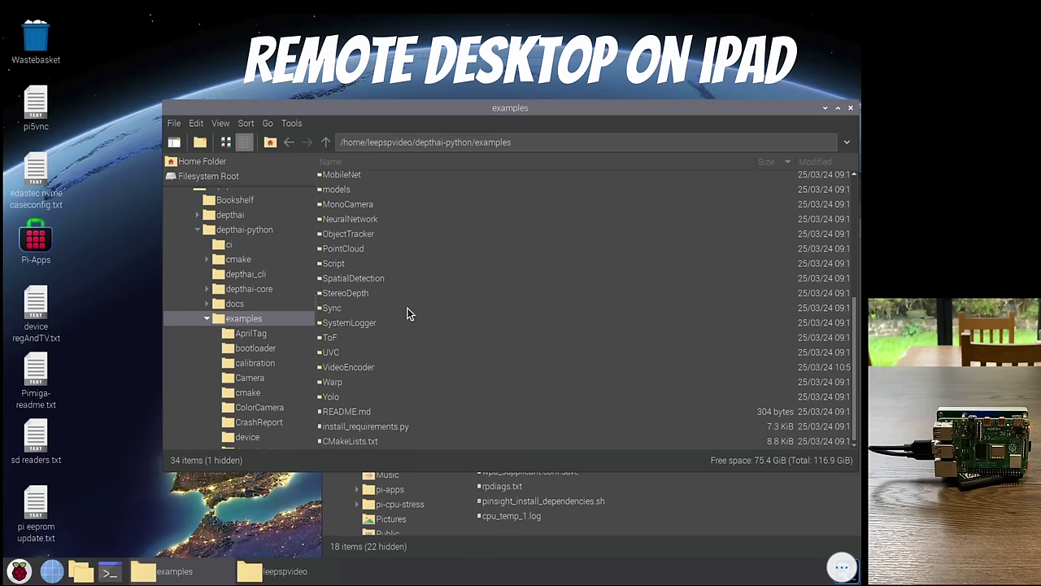
pyautogui.doubleClick(331, 397)
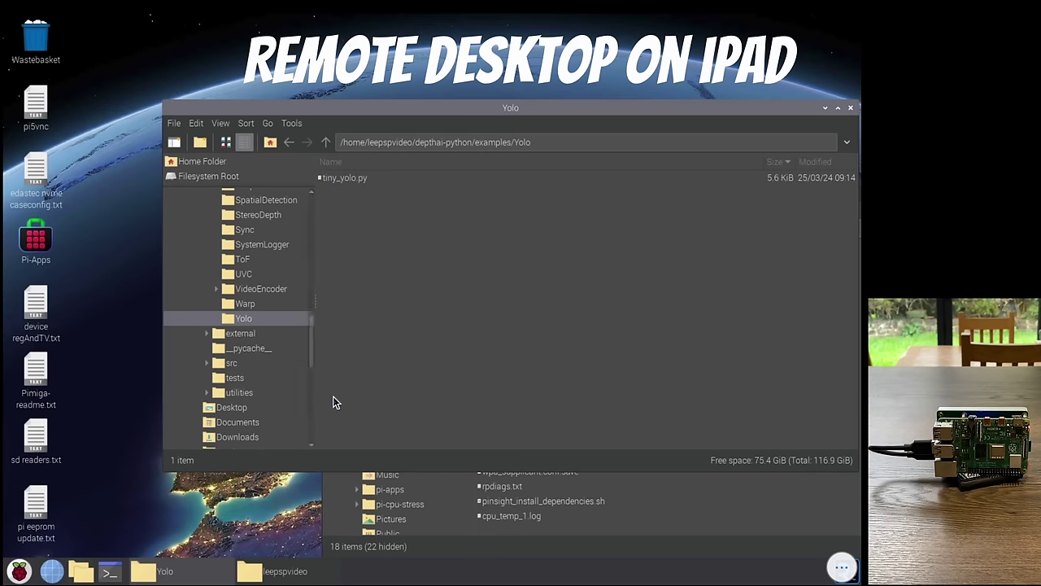
pyautogui.doubleClick(358, 183)
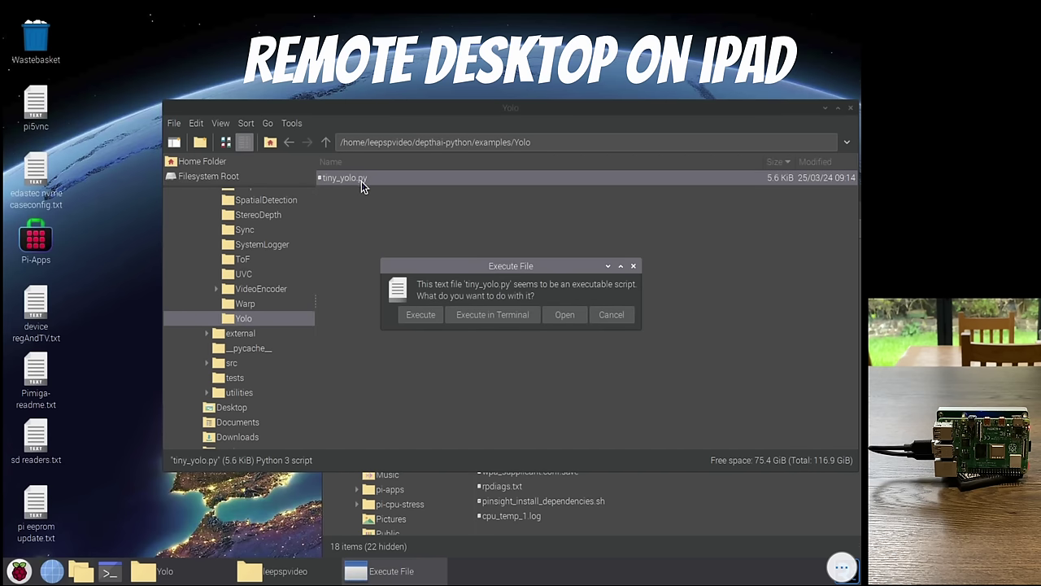
pyautogui.click(432, 315)
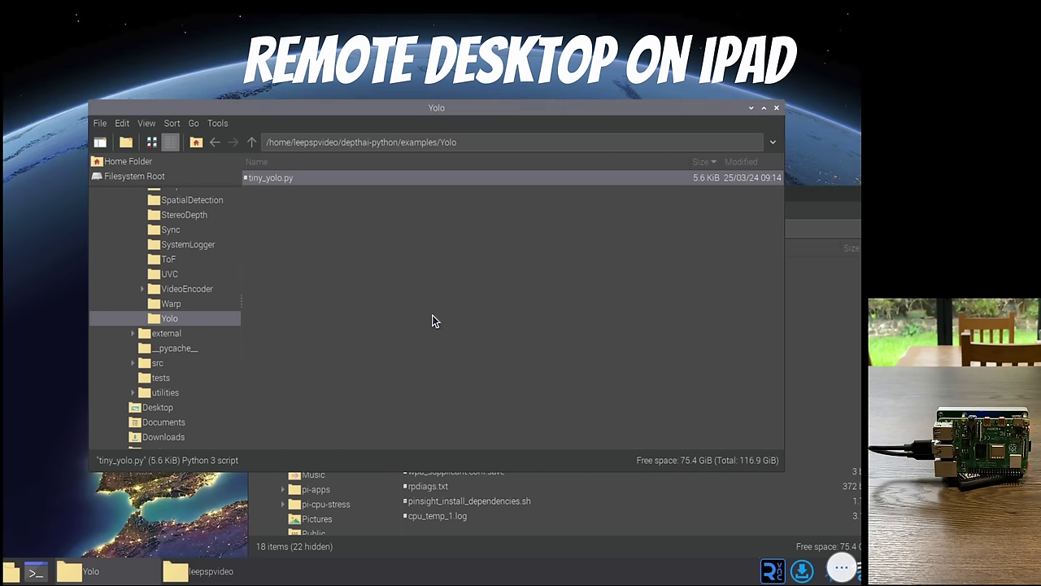